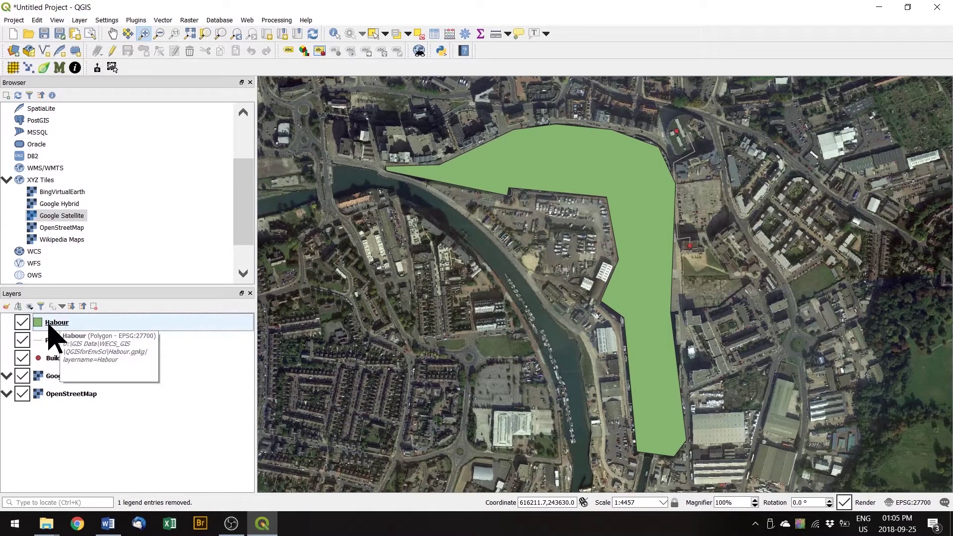
- Open the Habour layer's Layer Properties on the Symbology page
double_click(53, 329)
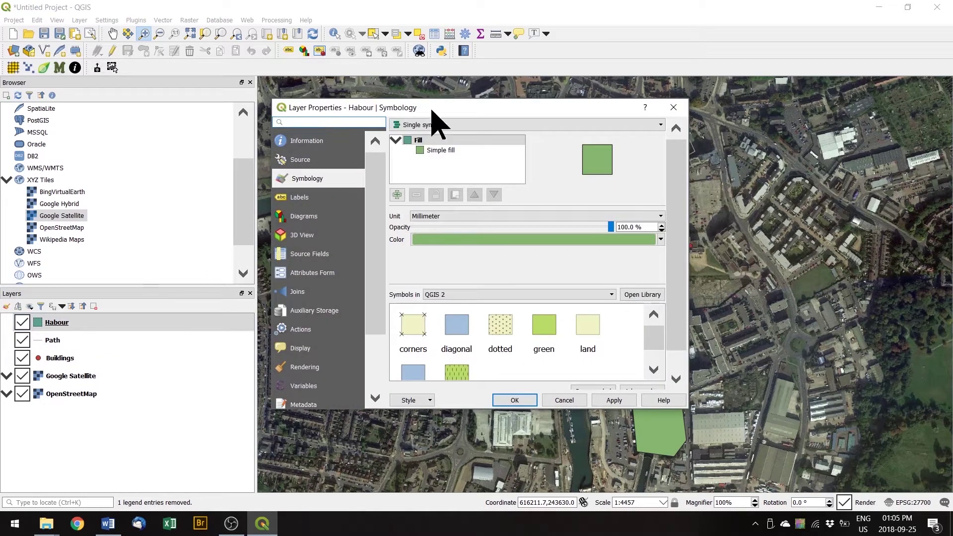
left_click(303, 144)
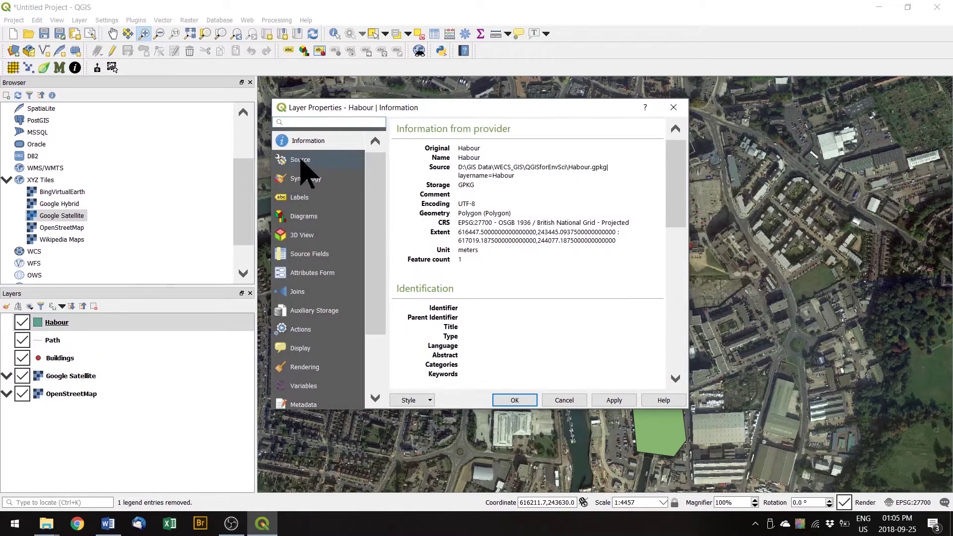
left_click(300, 160)
left_click(305, 179)
left_click(311, 197)
left_click(310, 216)
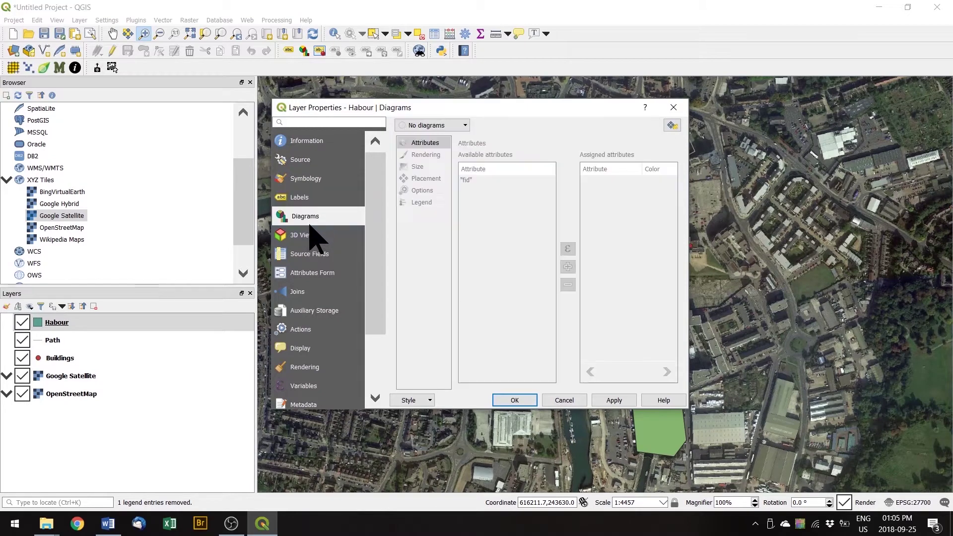
left_click(310, 238)
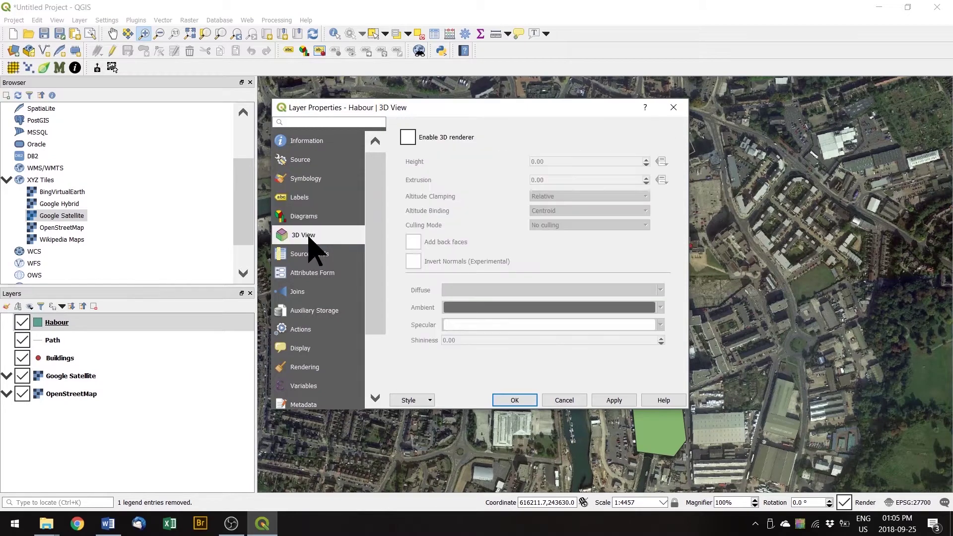
left_click(301, 144)
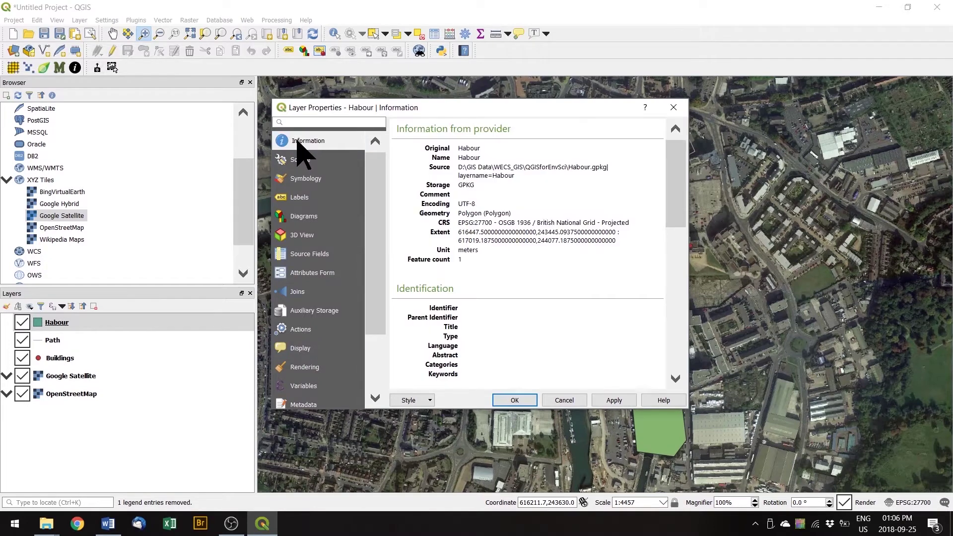
left_click(303, 182)
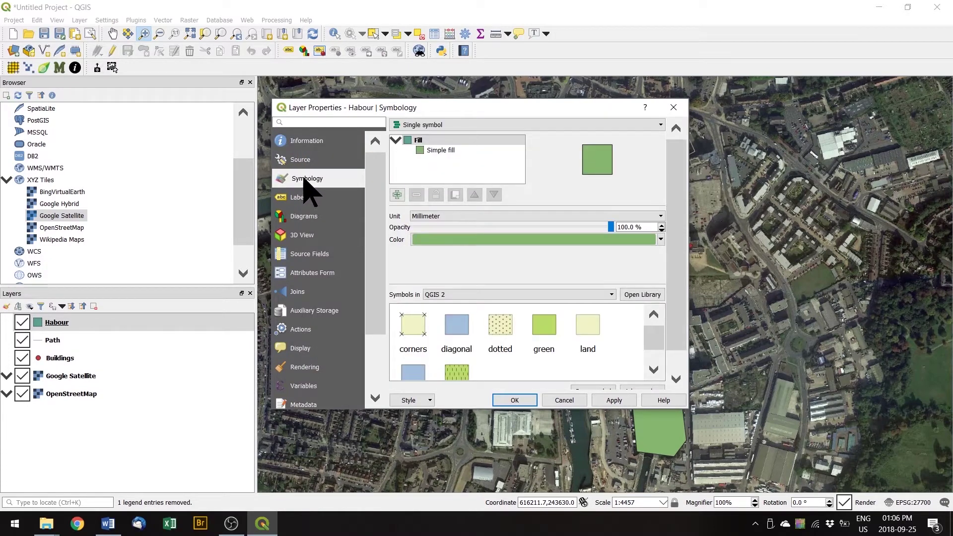
left_click(561, 240)
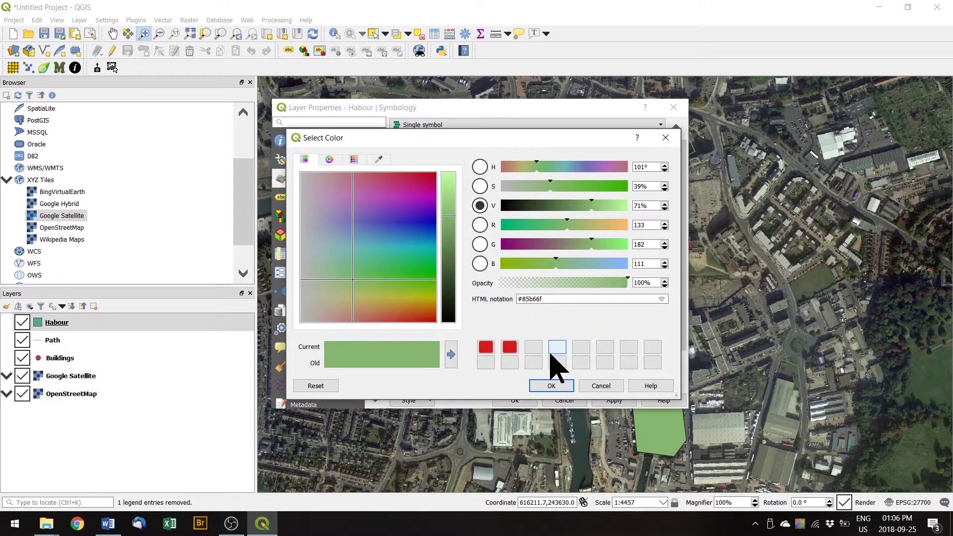
left_click(601, 387)
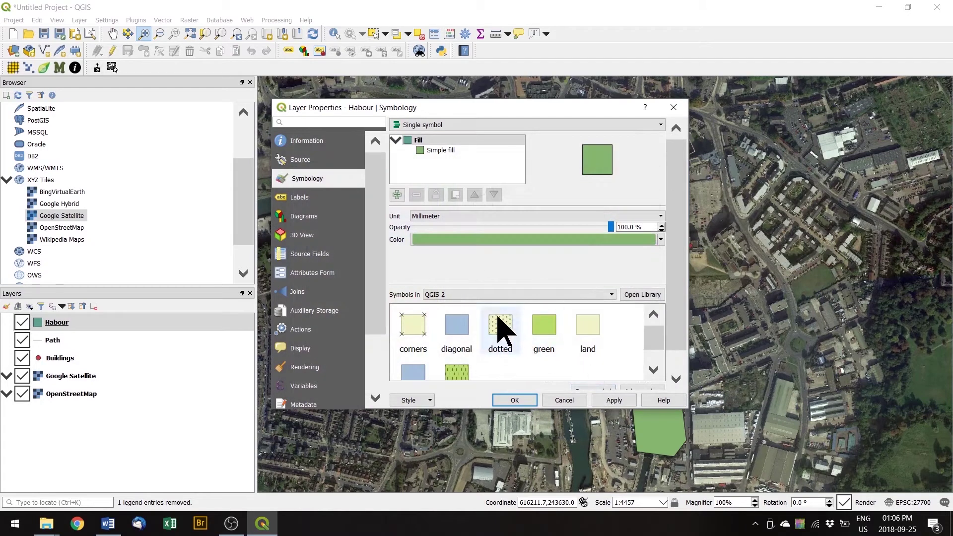
left_click(493, 296)
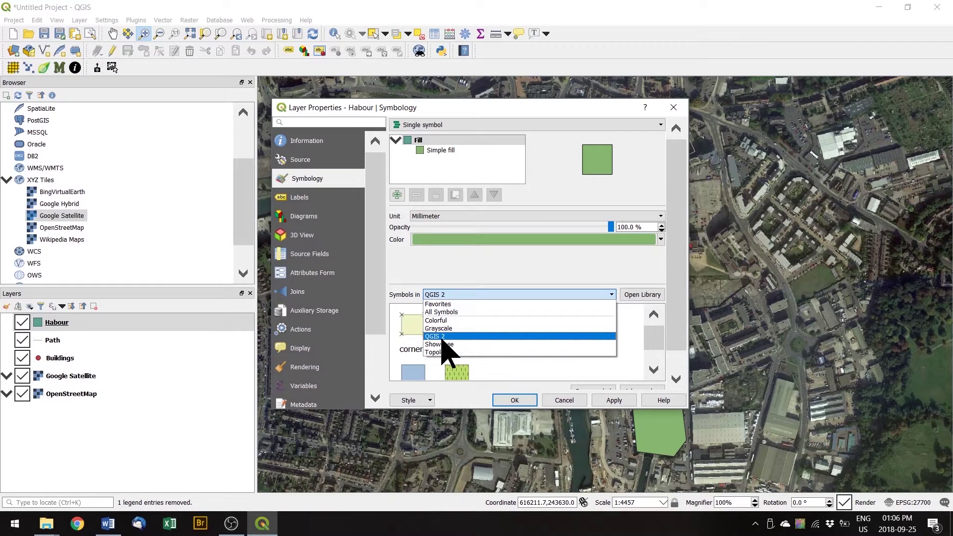
- Give the Habour polygon the preset 'water' fill symbol
left_click(464, 337)
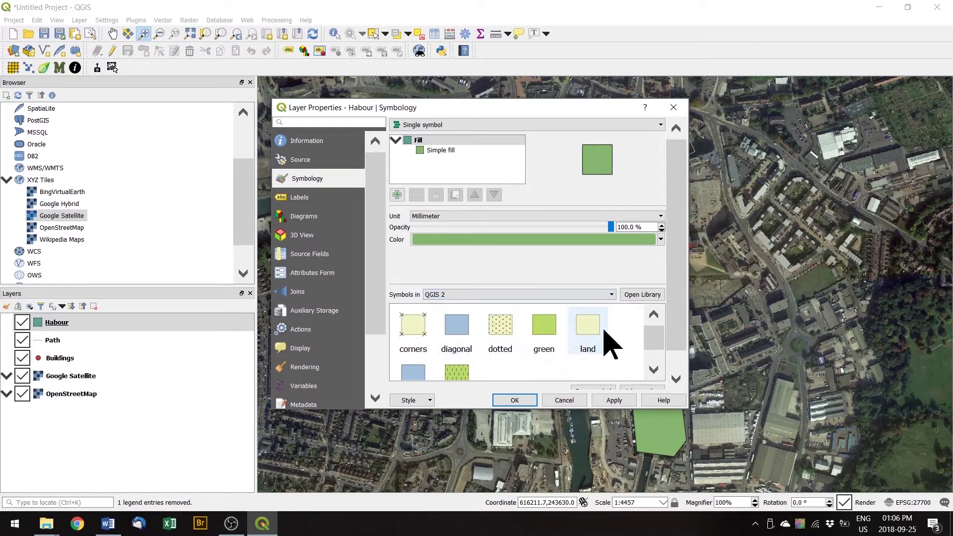
scroll(653, 350, "down", 2)
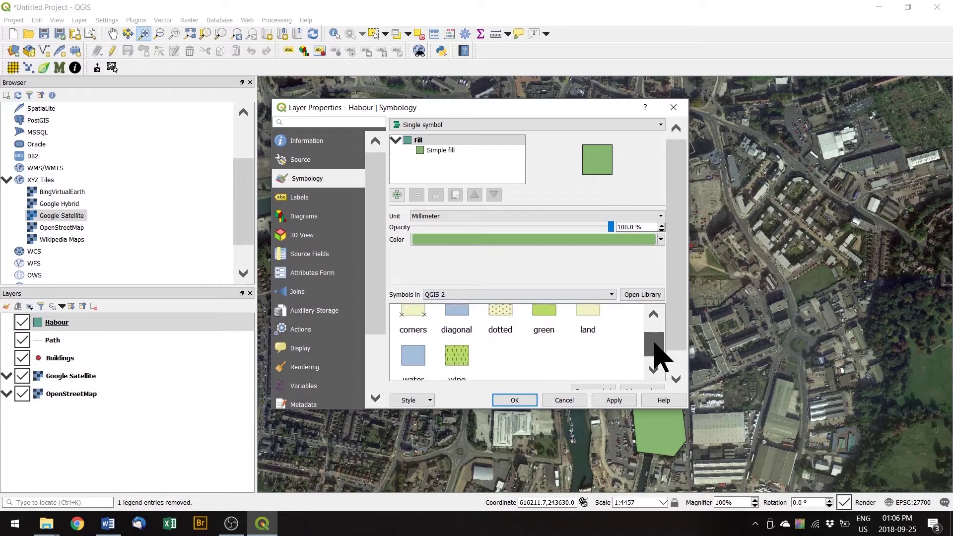
left_click(422, 348)
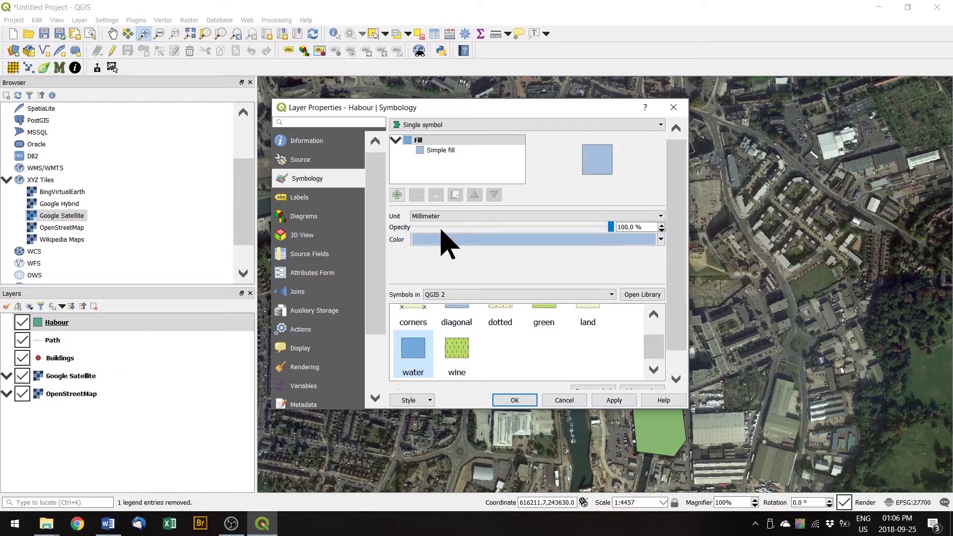
- Lower the Habour fill opacity to 40.1%, apply it, and open the Path layer's properties
left_click_drag(611, 227, 499, 229)
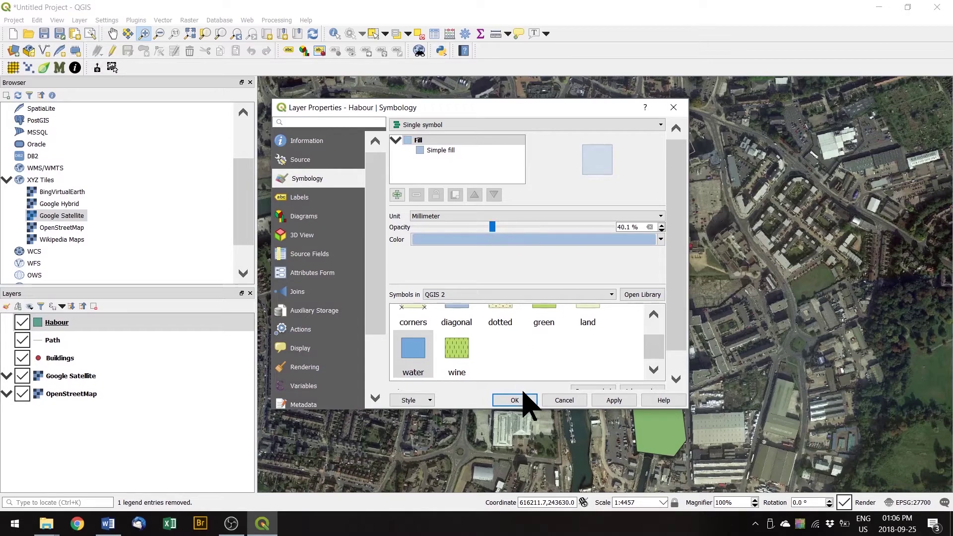
left_click(607, 402)
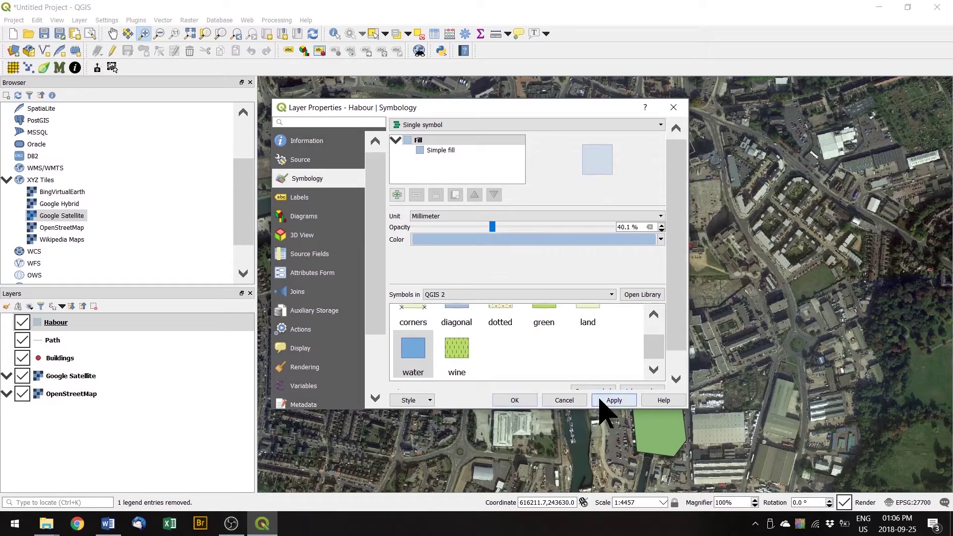
left_click(515, 400)
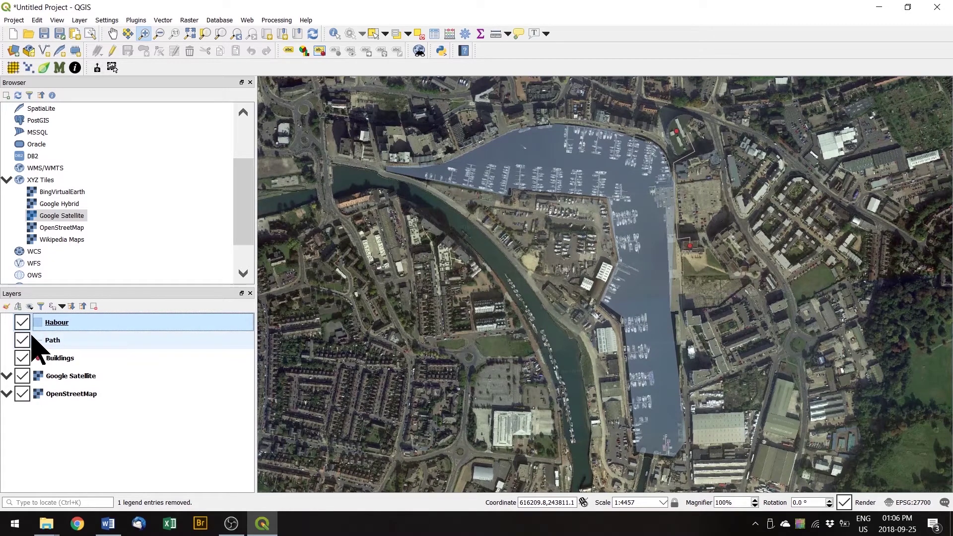
double_click(61, 340)
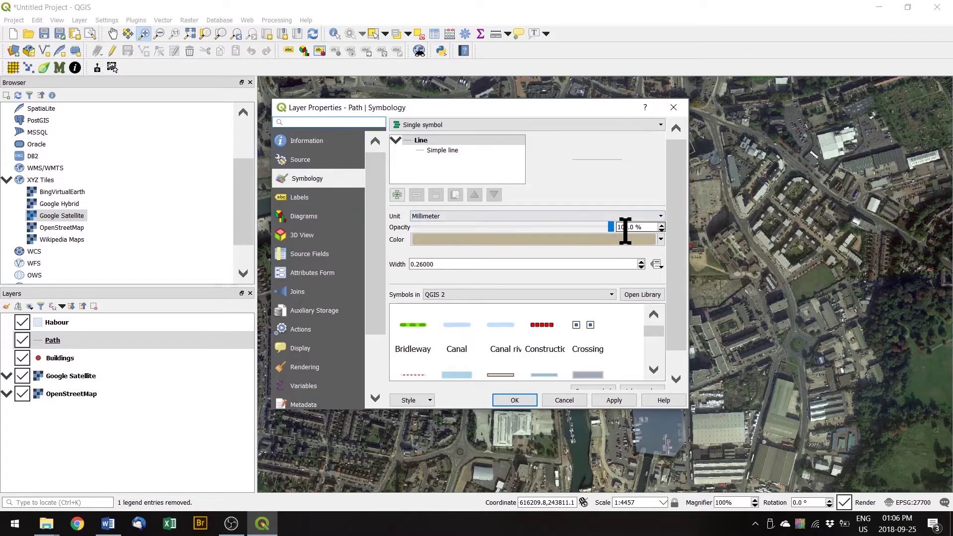
- Make Path a red line 2.06 mm wide and move Buildings above Path
left_click(642, 261)
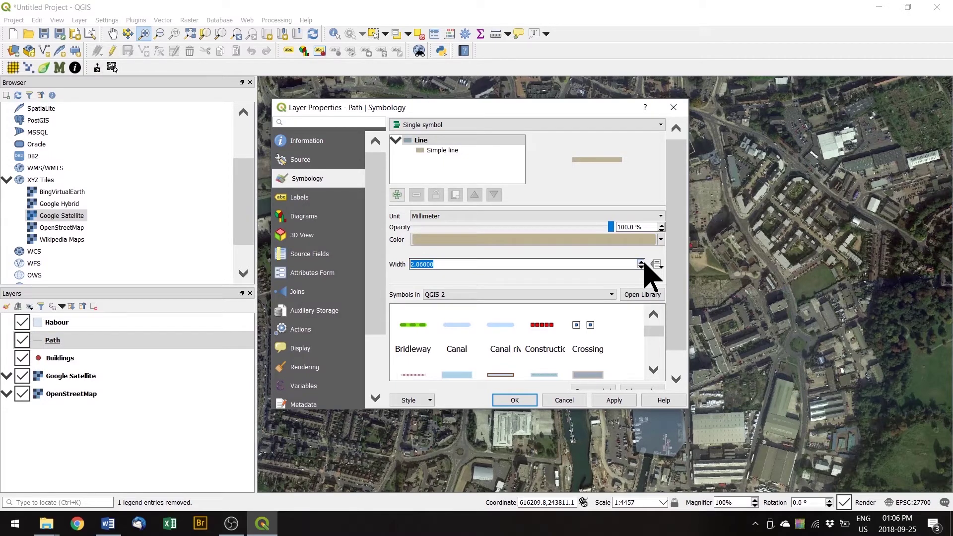
left_click(661, 240)
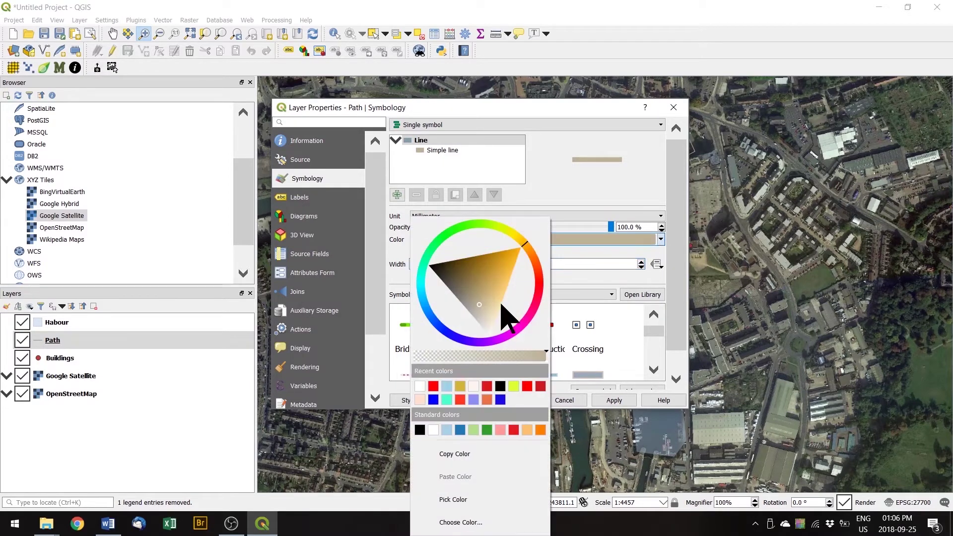
left_click(435, 387)
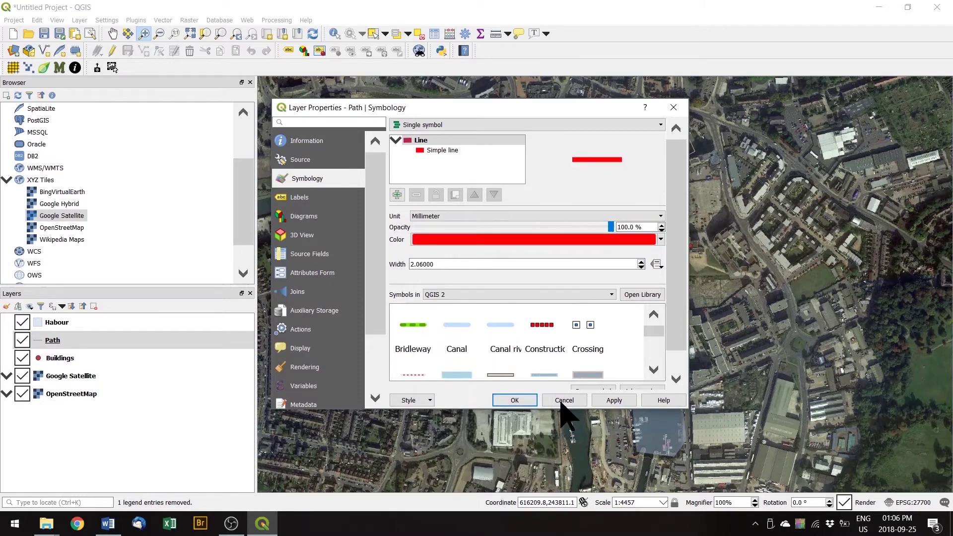
left_click(614, 401)
left_click(516, 400)
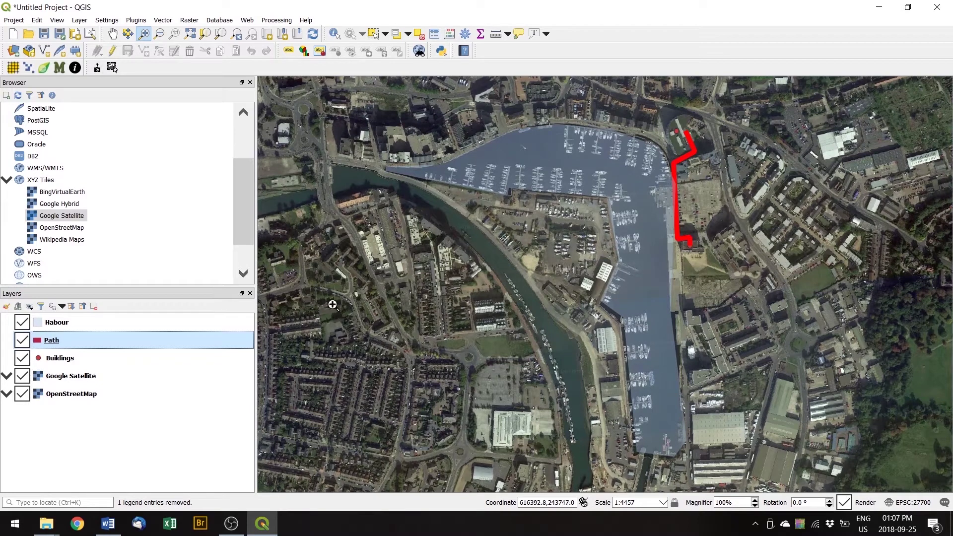
left_click_drag(89, 361, 85, 347)
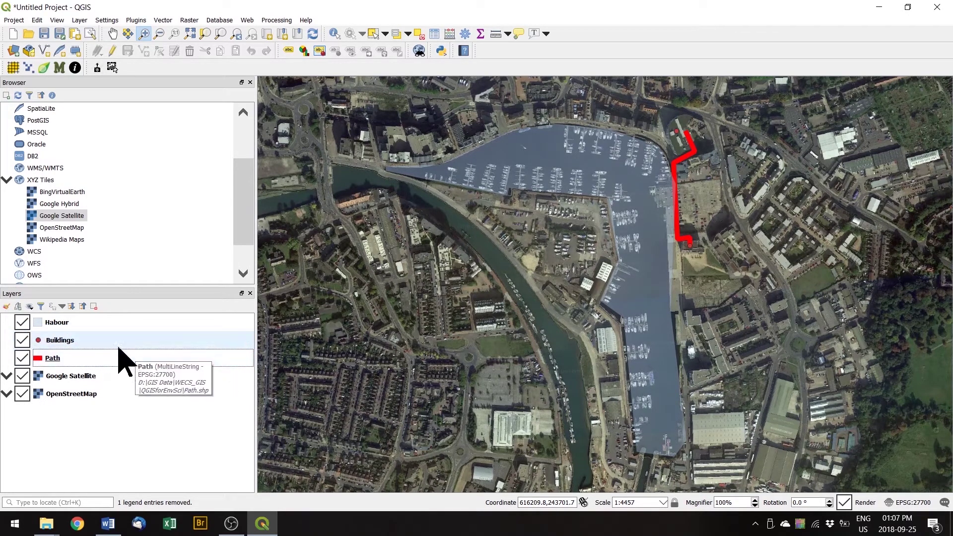
right_click(57, 341)
- Colour the Buildings points blue #1e0bc4 and enlarge them to size 3
double_click(55, 342)
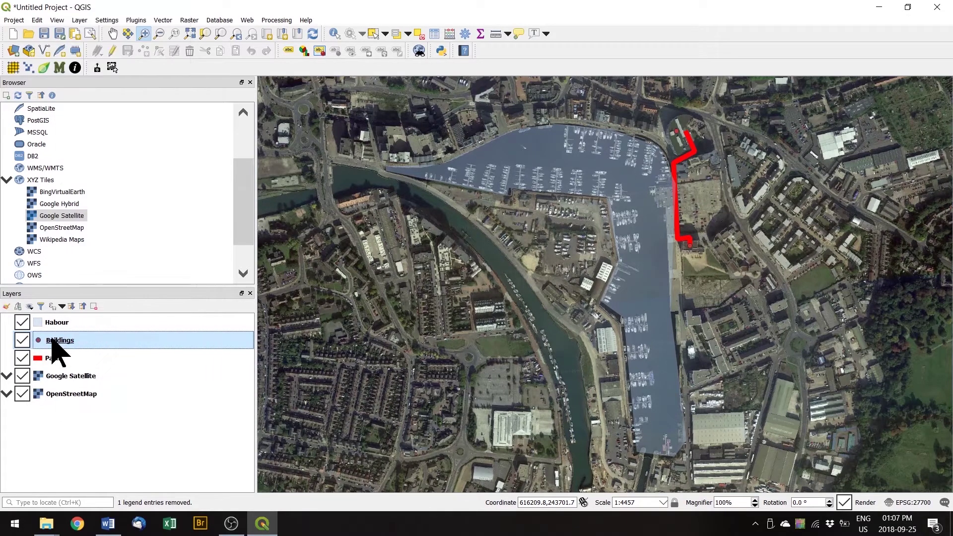
left_click(456, 238)
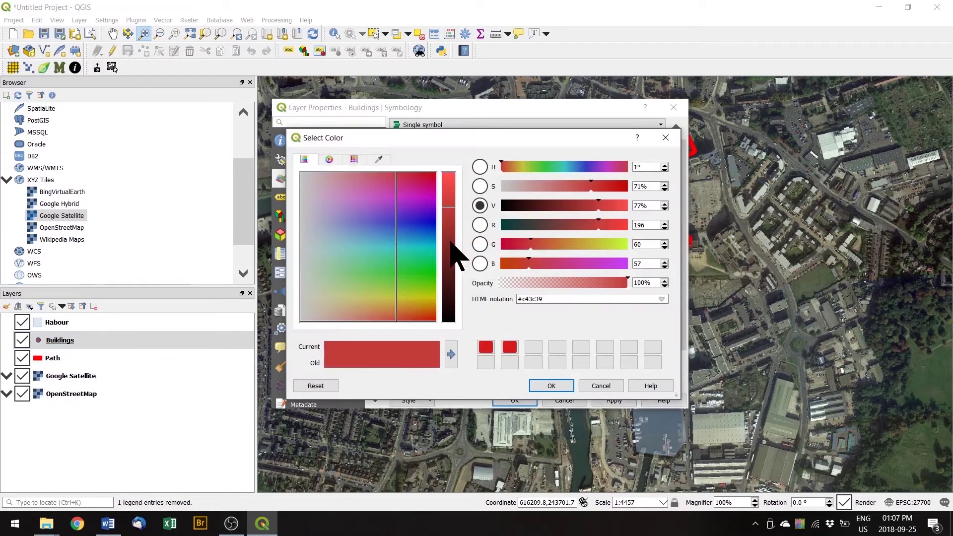
left_click(430, 220)
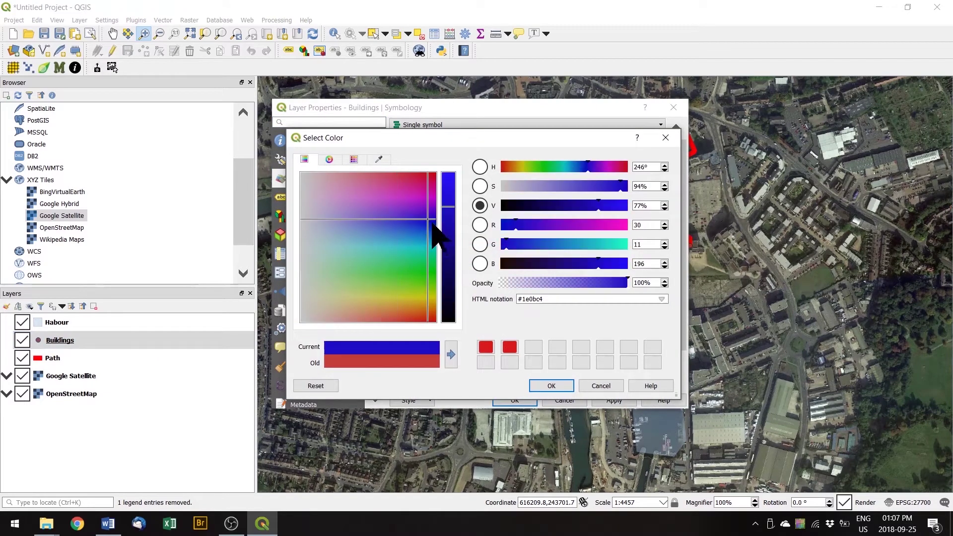
left_click(566, 387)
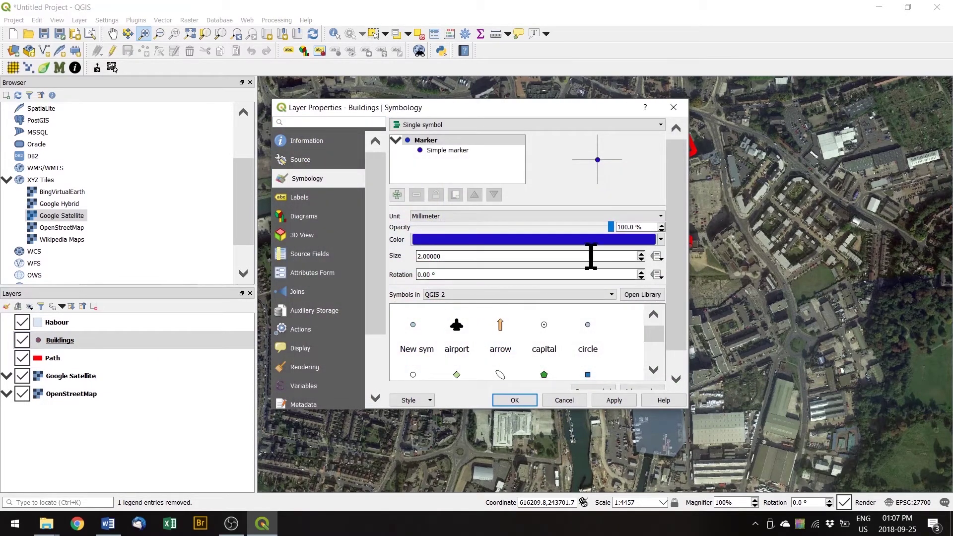
left_click(642, 253)
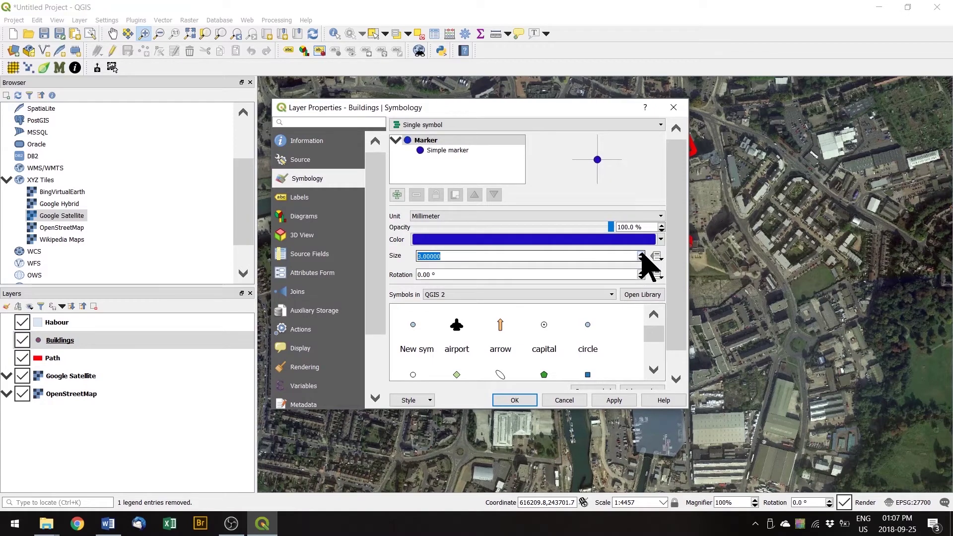
left_click(614, 401)
left_click(516, 400)
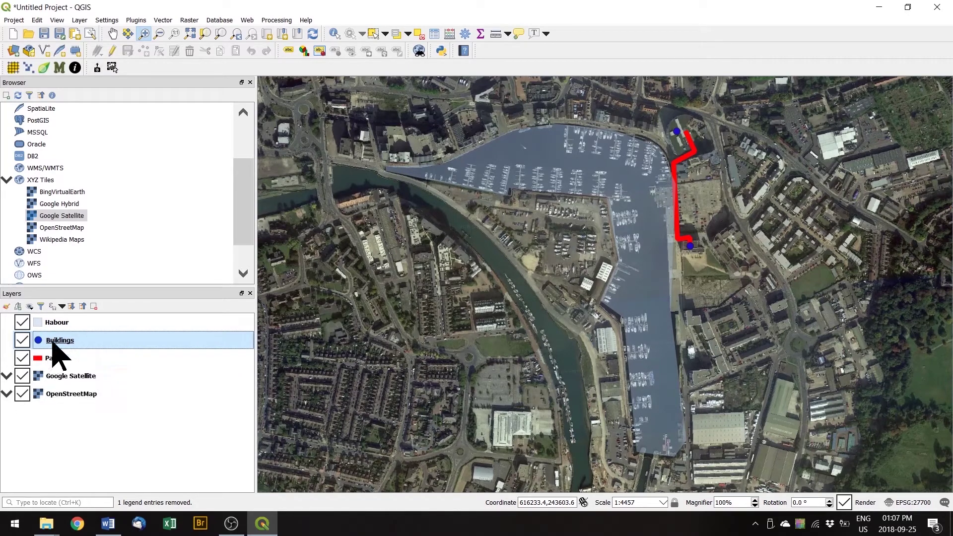
double_click(69, 343)
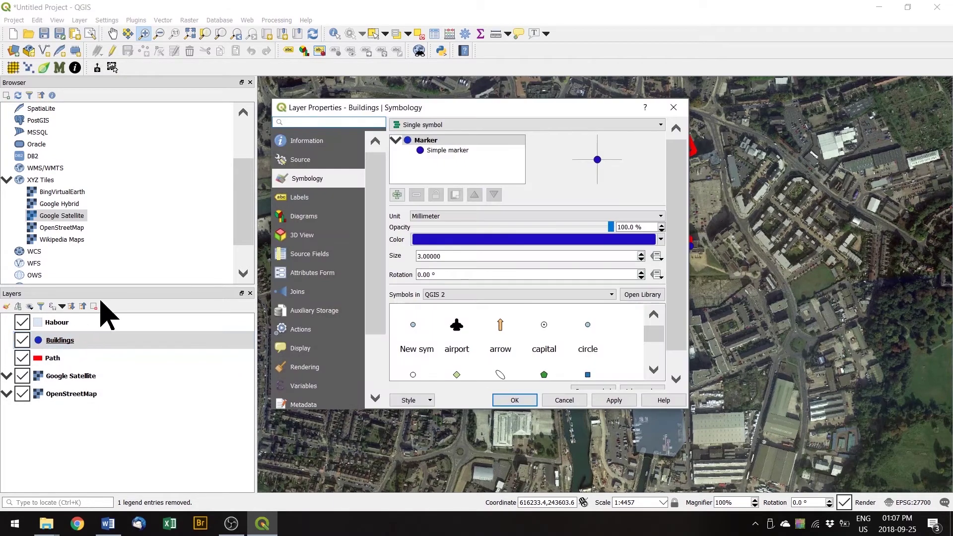
- Turn on Single labels for Buildings using the name field and apply them
left_click(312, 122)
left_click(303, 199)
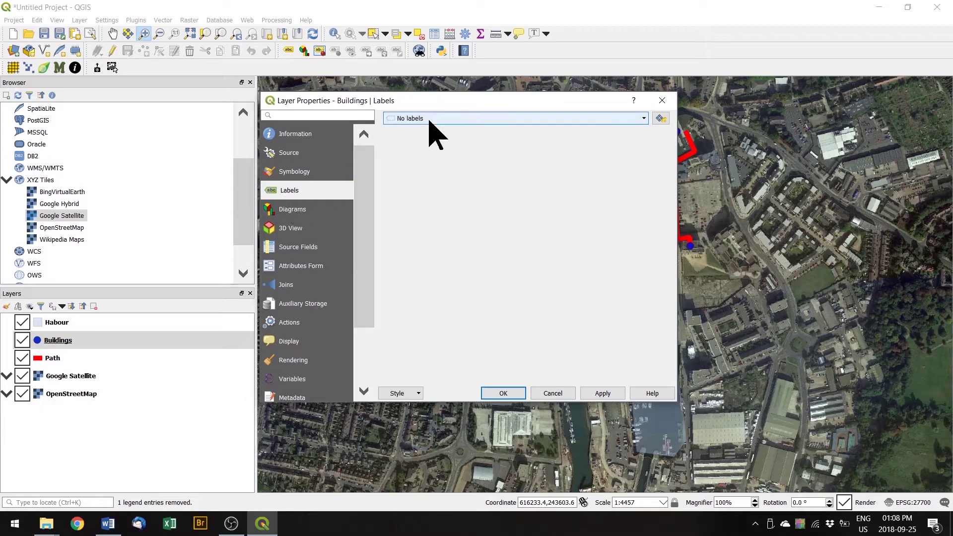
left_click(644, 119)
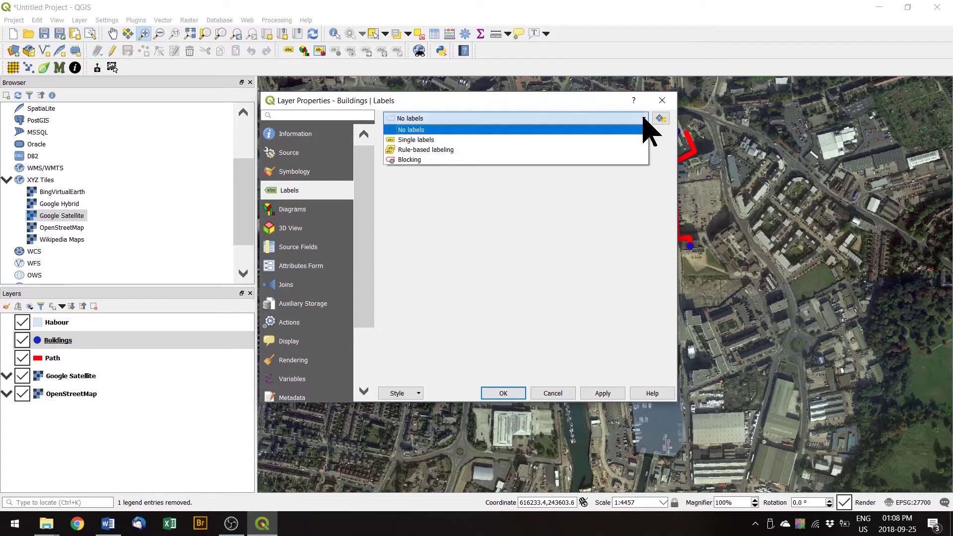
left_click(481, 141)
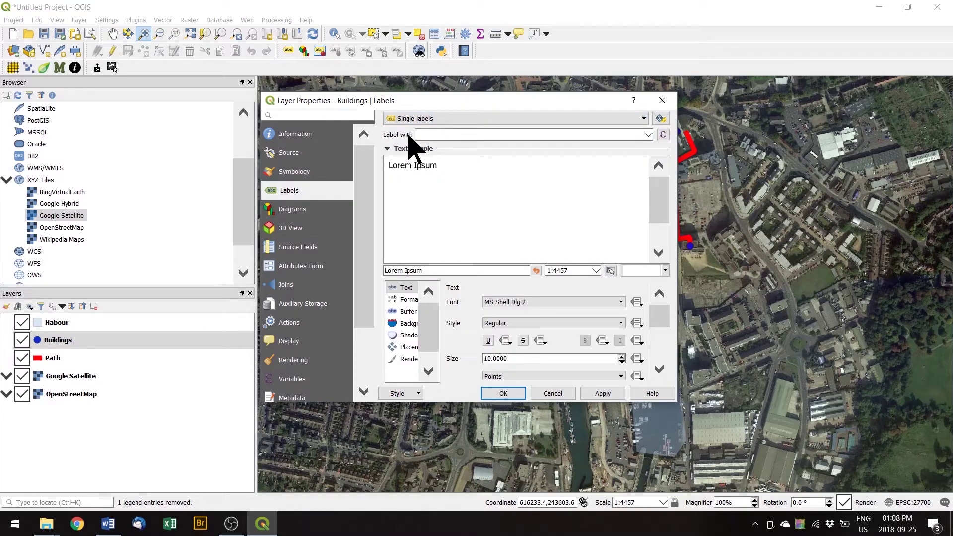
left_click(648, 135)
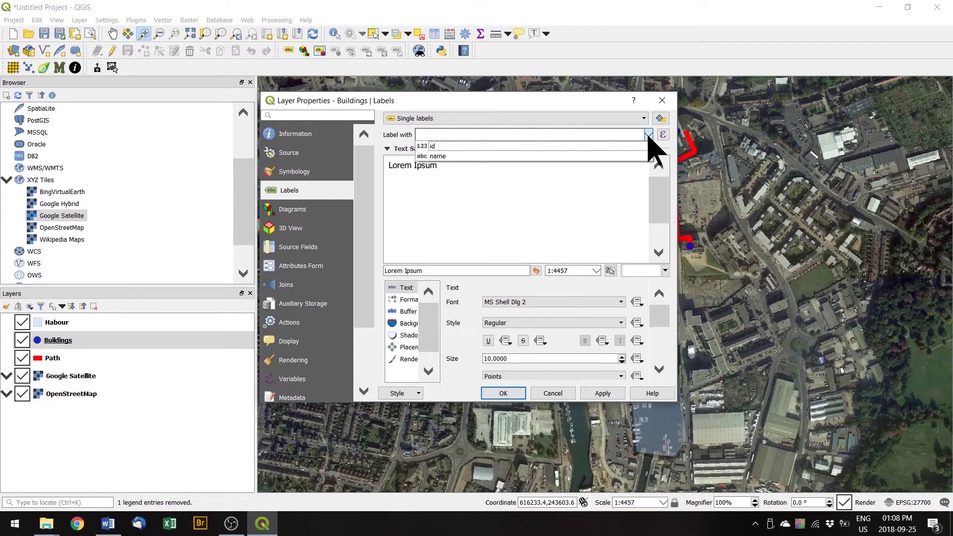
left_click(477, 163)
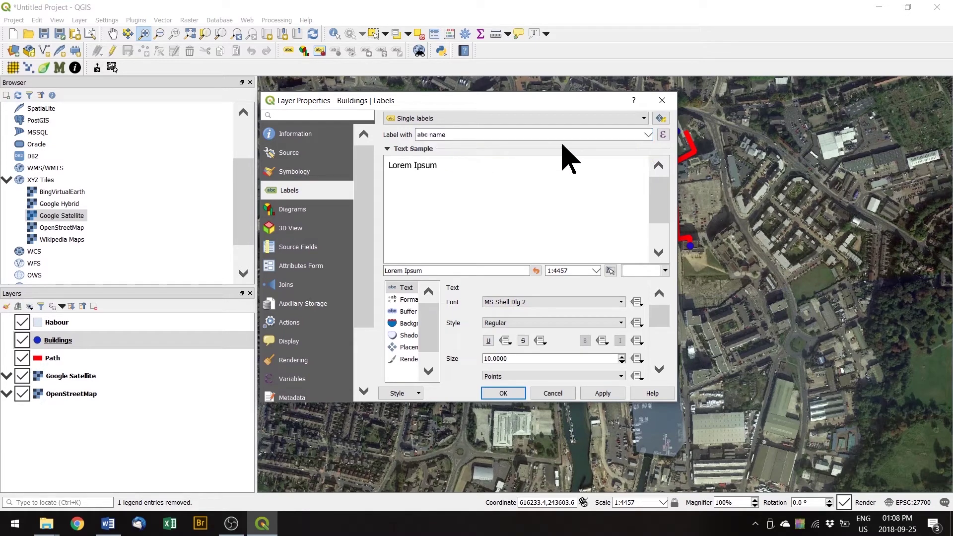
left_click(609, 394)
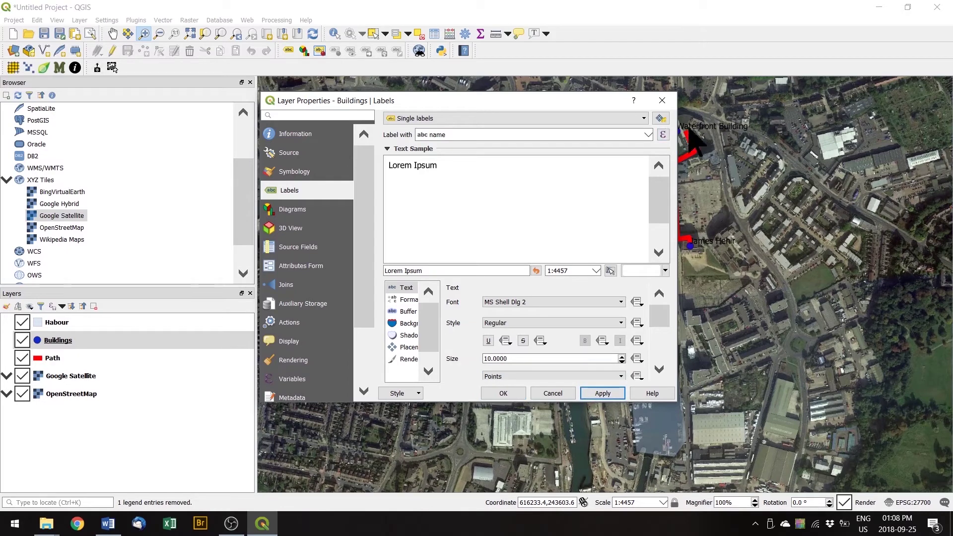
left_click_drag(581, 105, 544, 102)
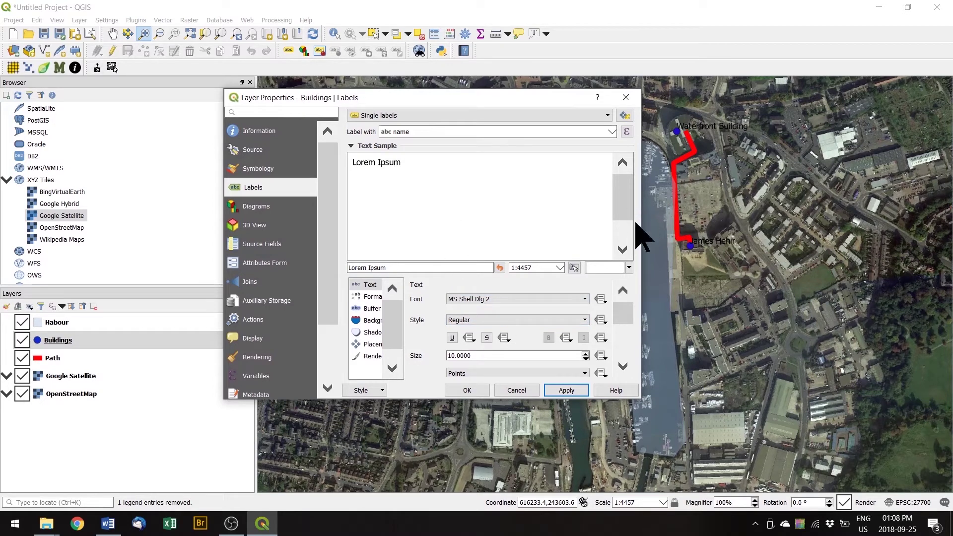
- Set the building label text colour to white #ffffff
scroll(605, 334, "down", 3)
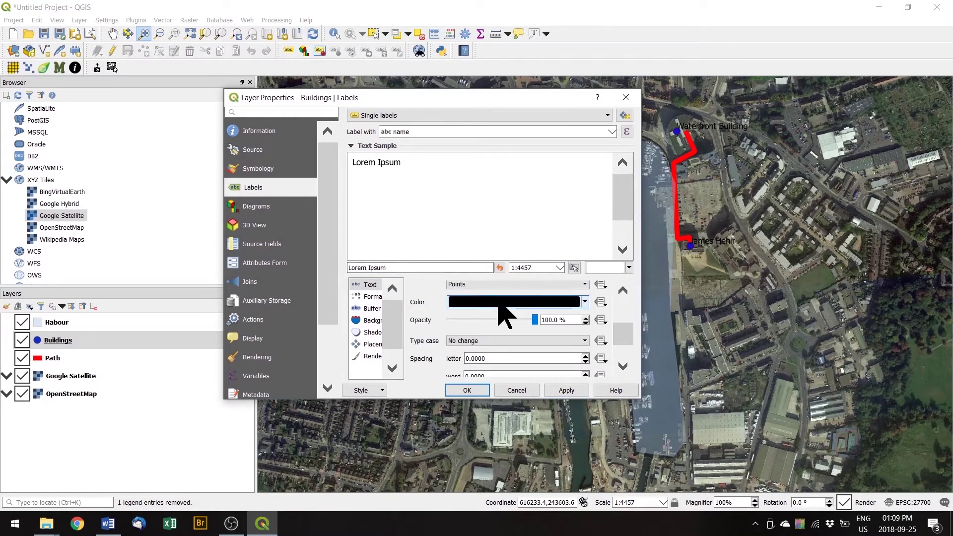
left_click(500, 302)
left_click_drag(436, 209, 448, 164)
left_click(527, 167)
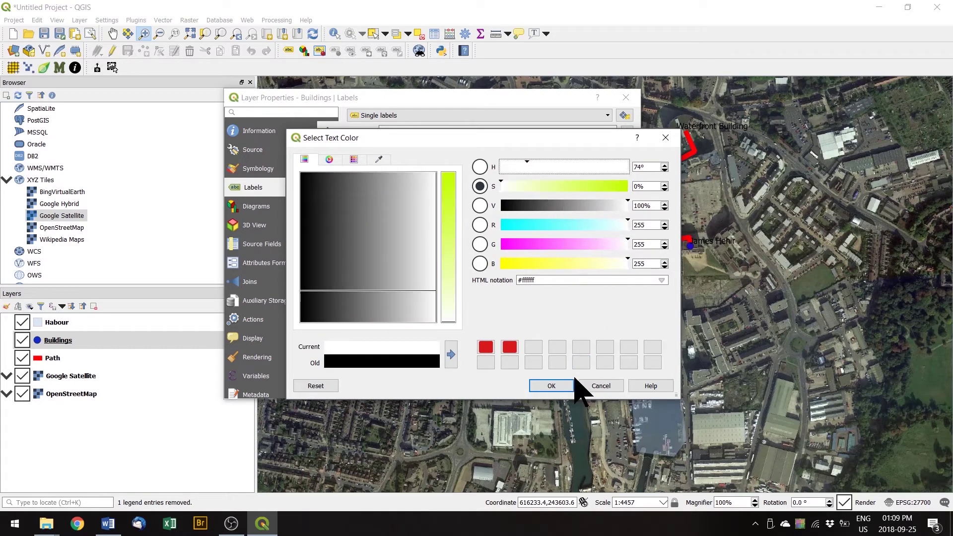
left_click(552, 386)
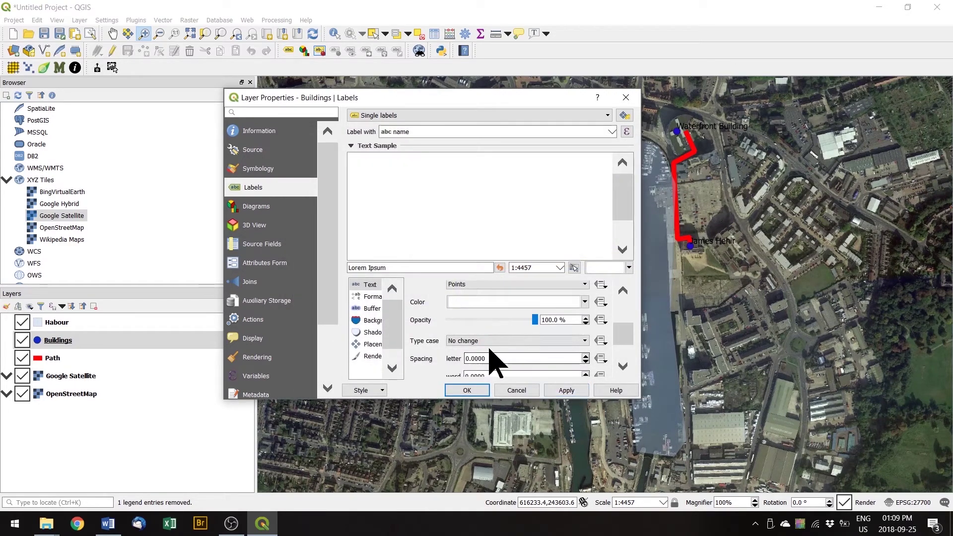
- Apply the white labels, close Buildings properties, and start Project > Save As
left_click(561, 390)
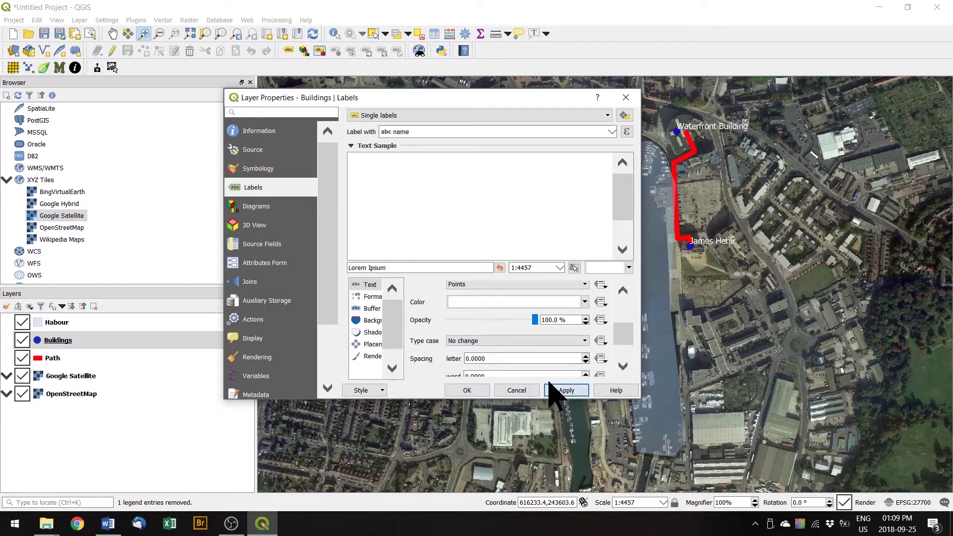
left_click(480, 390)
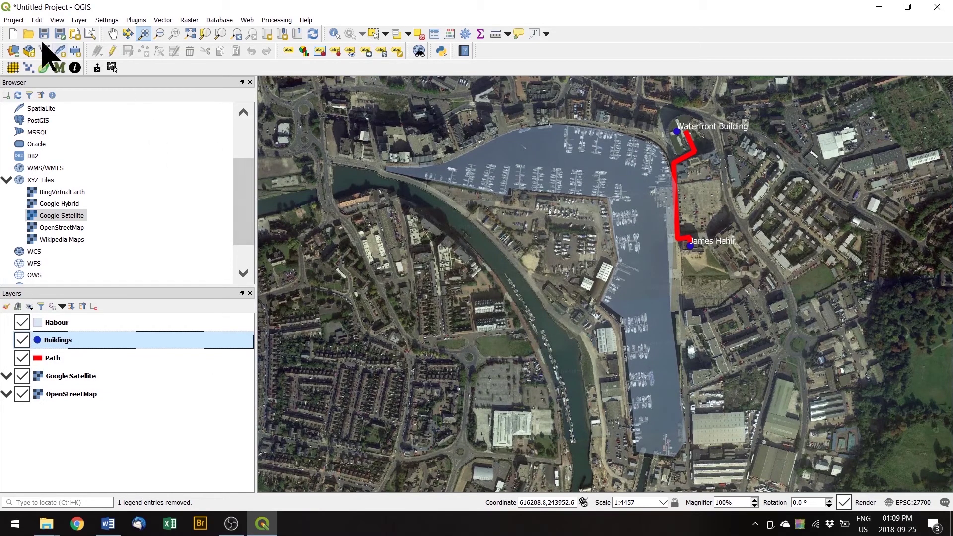
left_click(14, 21)
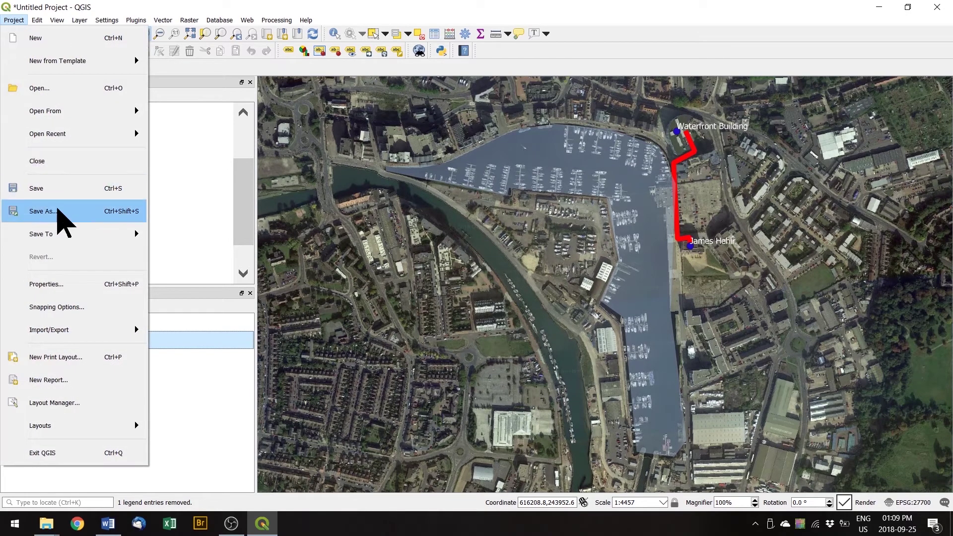
left_click(45, 211)
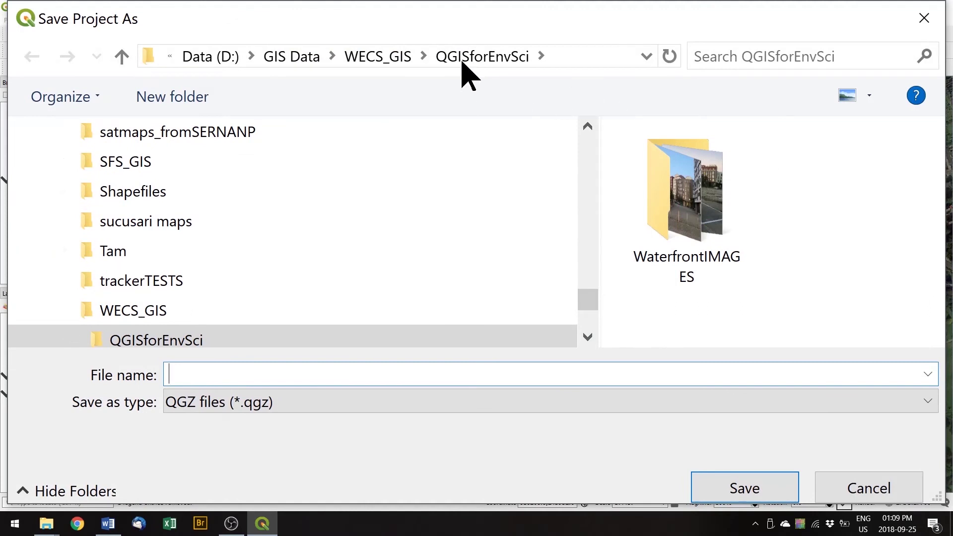